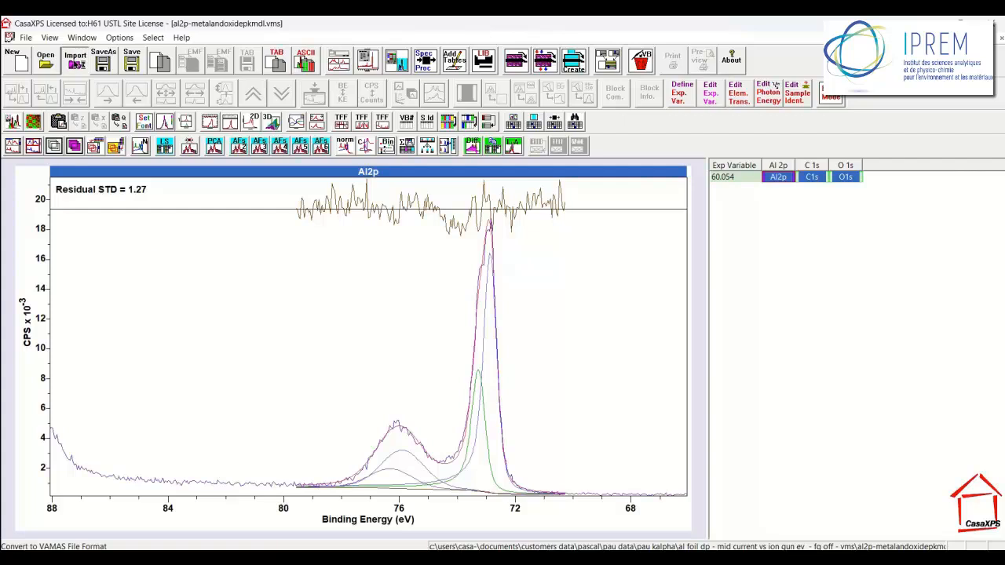
# Start a VAMAS conversion, inspect the AVG and VGD files in Pt #002 DP's 500 Mid folder, and return to the top-level data folder
pyautogui.click(75, 61)
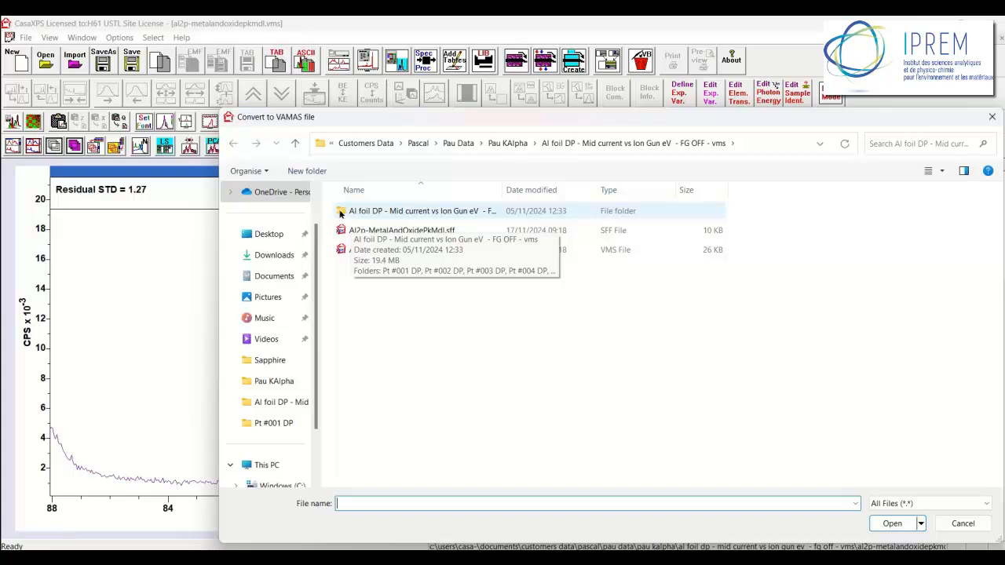
pyautogui.doubleClick(340, 212)
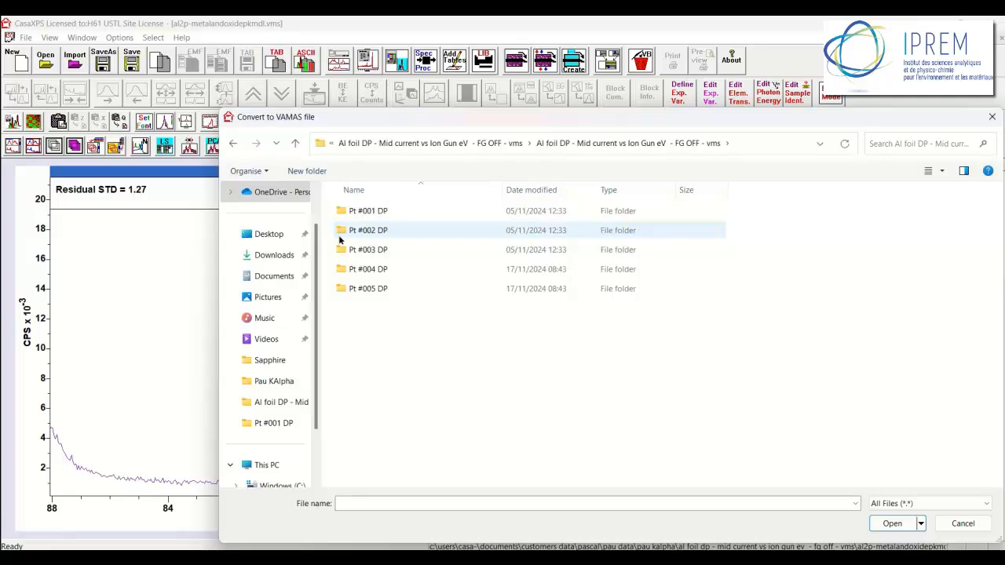
pyautogui.doubleClick(340, 235)
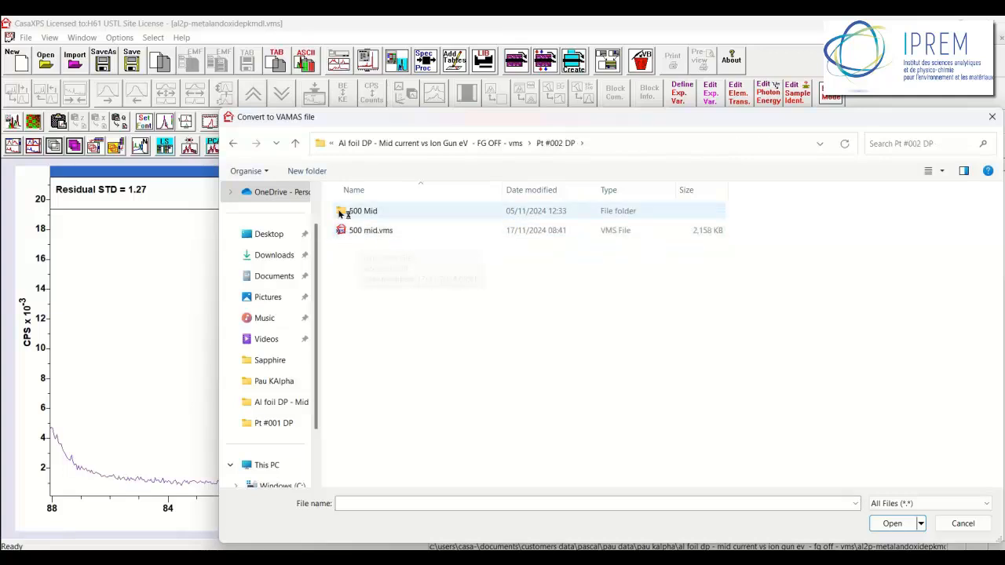
pyautogui.doubleClick(338, 212)
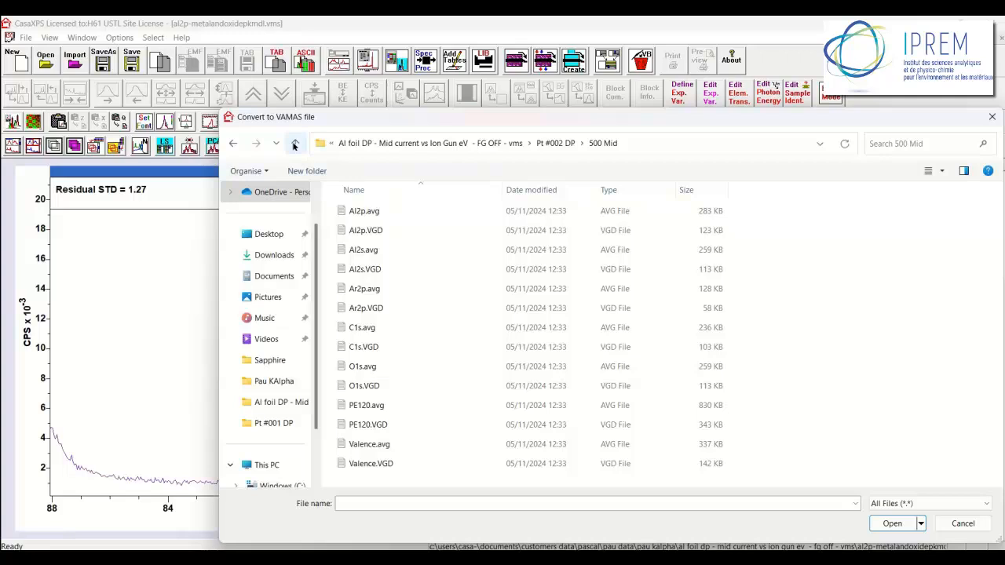
pyautogui.click(295, 143)
pyautogui.click(295, 143)
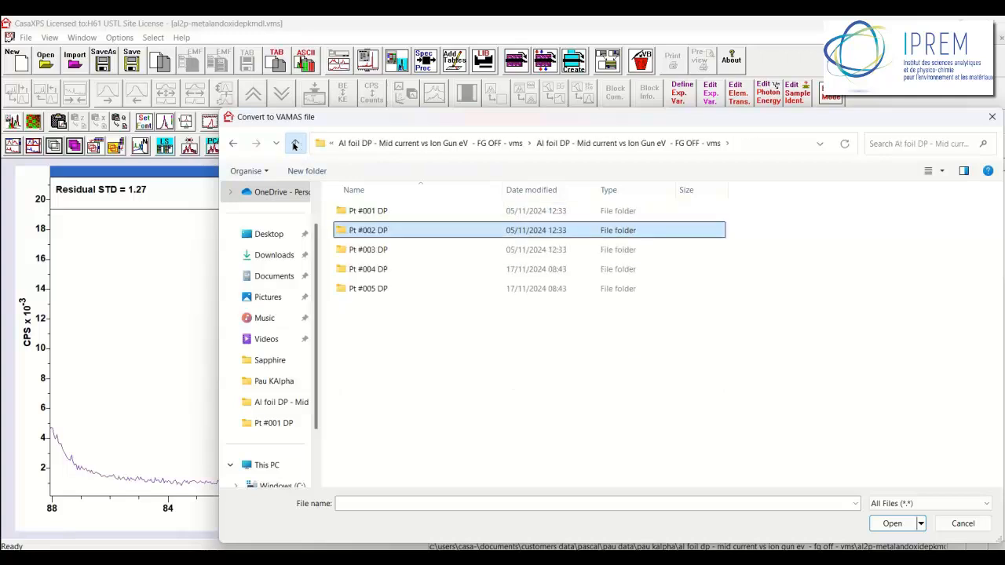
pyautogui.click(295, 143)
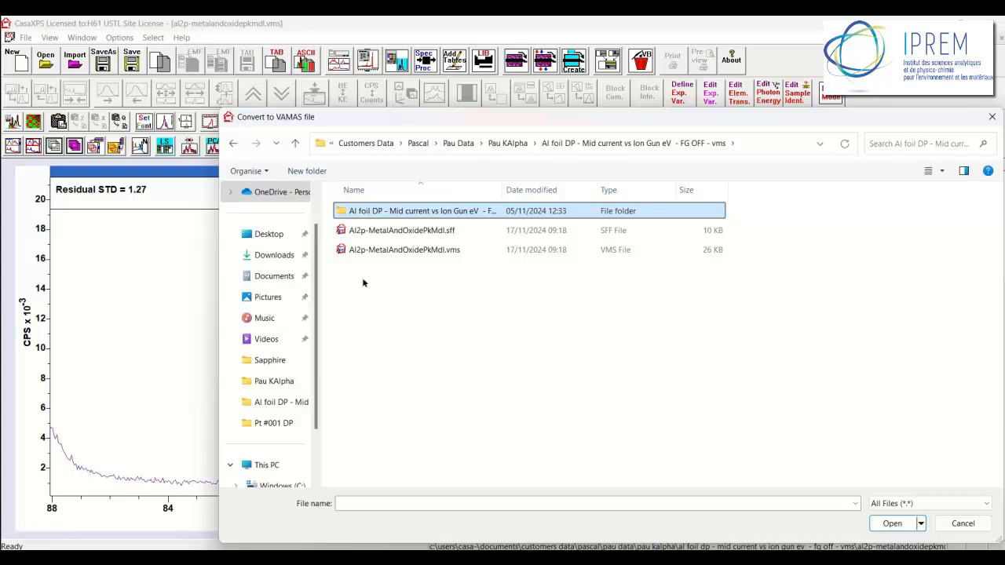
# Open all already converted VAMAS files below the current directory by entering the file name .oth and accepting the prompt
pyautogui.click(361, 504)
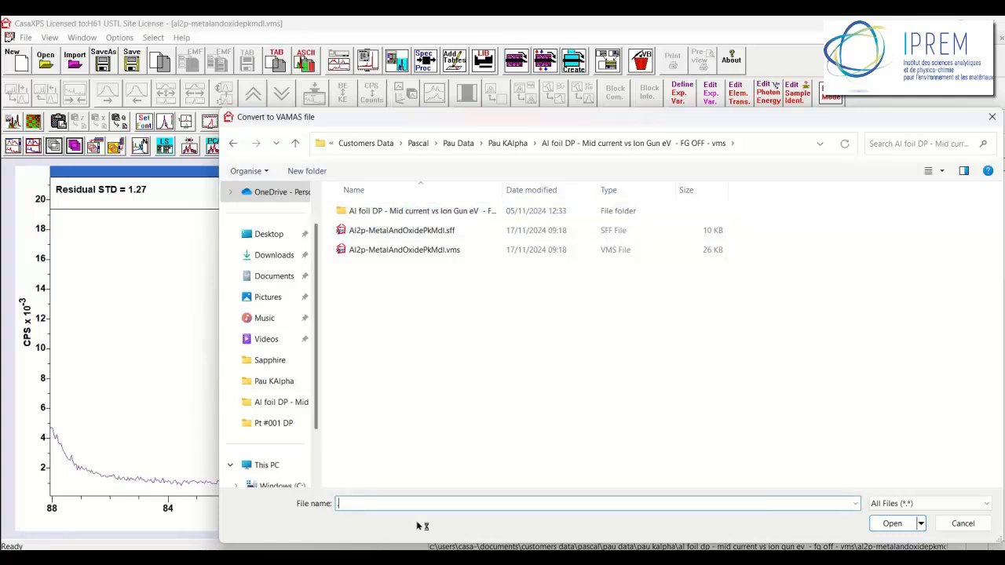
pyautogui.write('.oth')
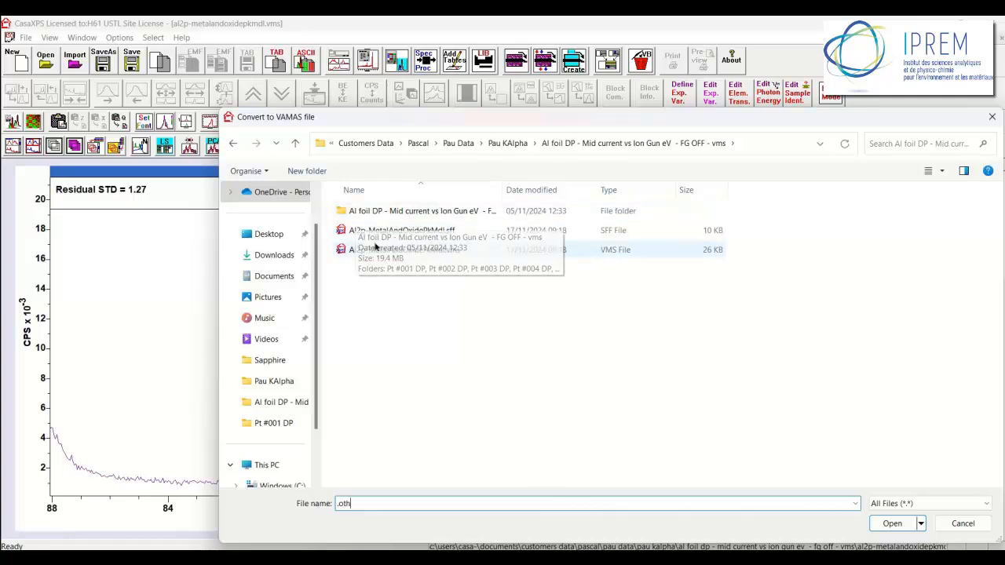
pyautogui.click(892, 524)
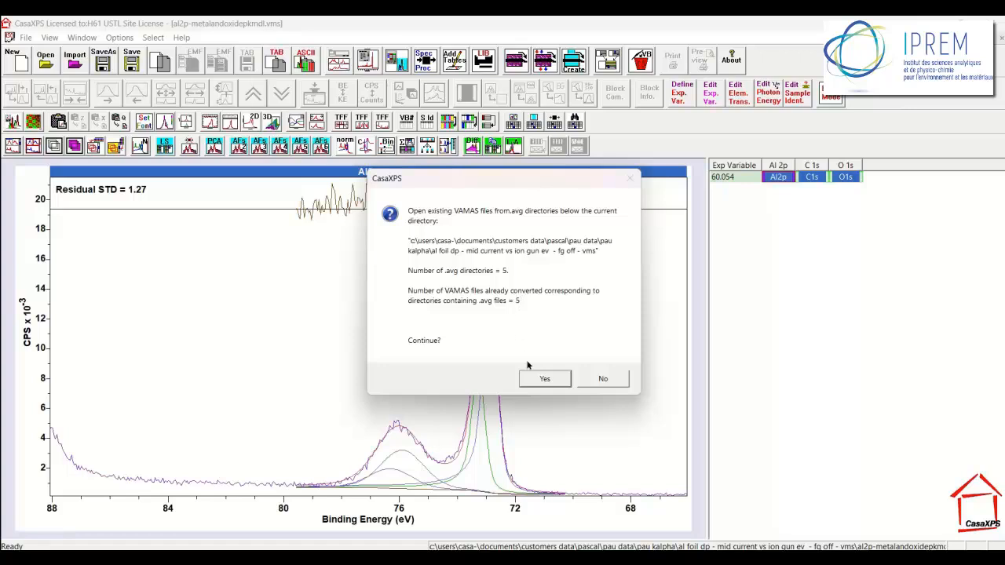
pyautogui.click(548, 380)
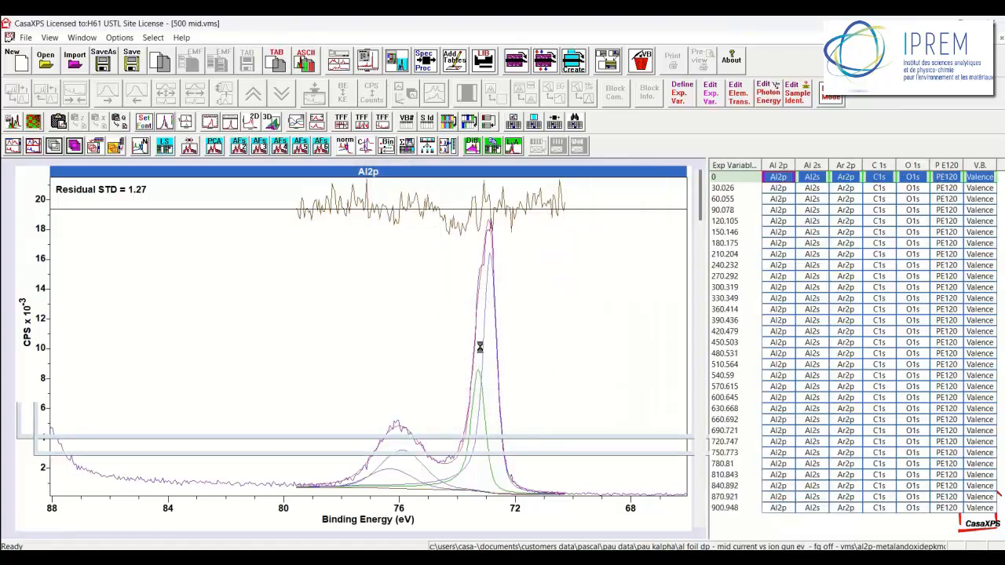
# Cascade the open file windows and compare the block lists of al2p-metalandoxidepkmdl.vms and 3000 mid.vms
pyautogui.click(79, 39)
pyautogui.click(101, 67)
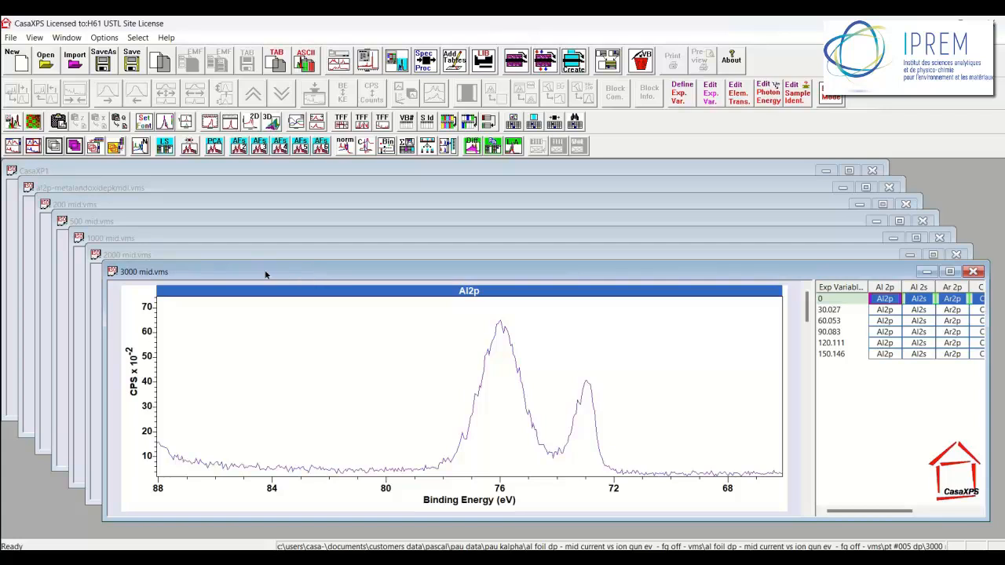
pyautogui.click(103, 189)
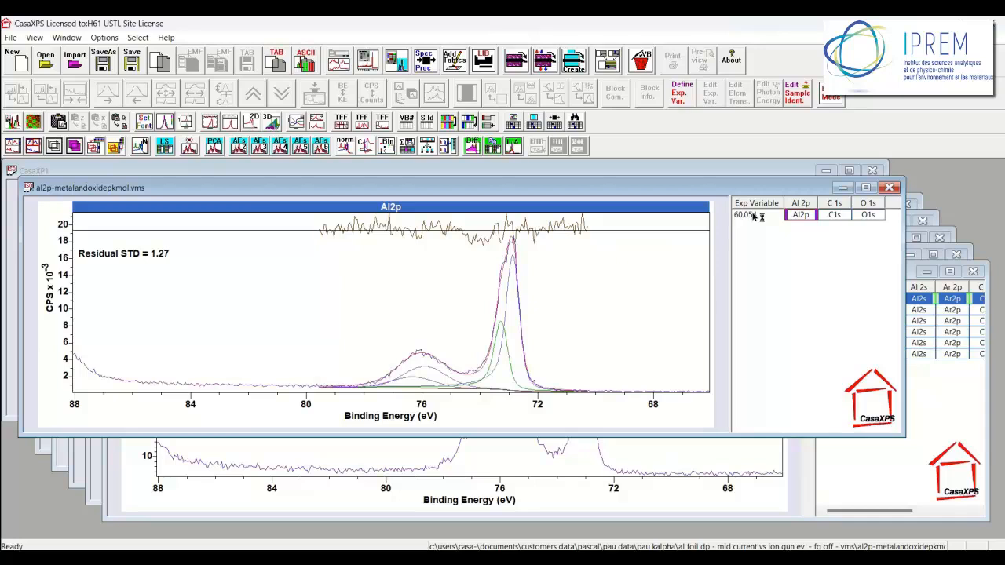
pyautogui.click(497, 471)
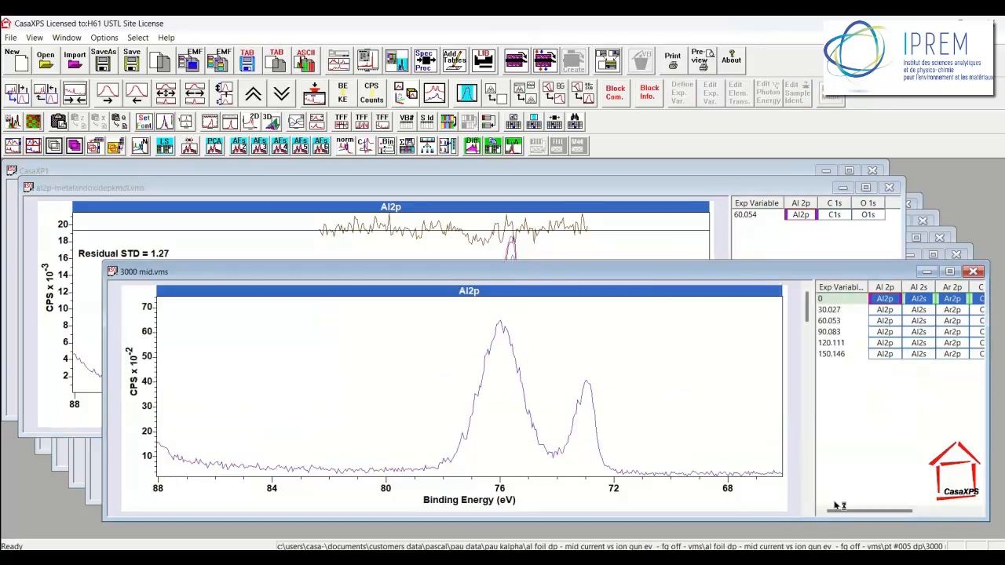
pyautogui.moveTo(849, 512); pyautogui.dragTo(823, 515)
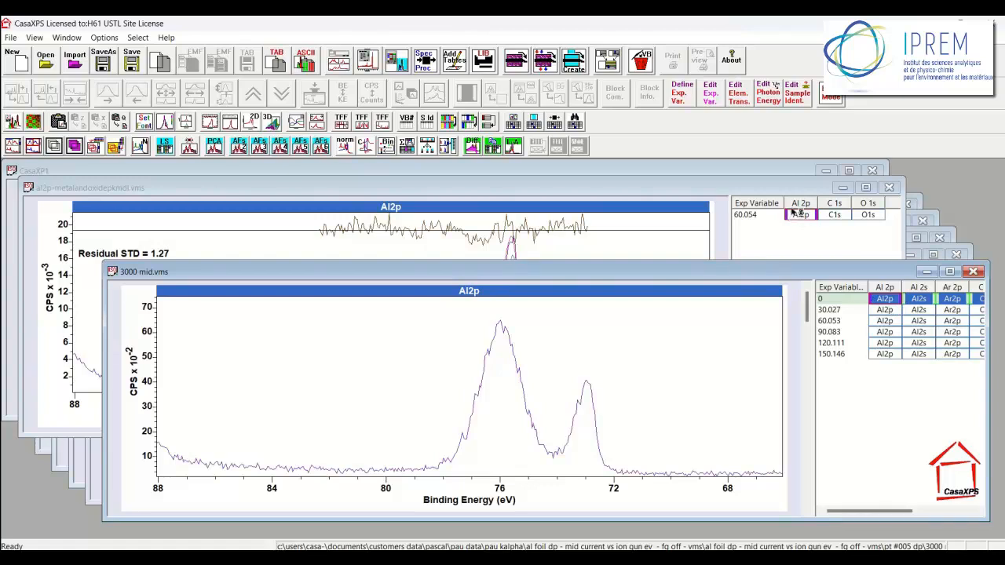
# Overlay the Al2p, C1s and O1s spectra of al2p-metalandoxidepkmdl.vms and select all matching blocks in the open files
pyautogui.click(763, 214)
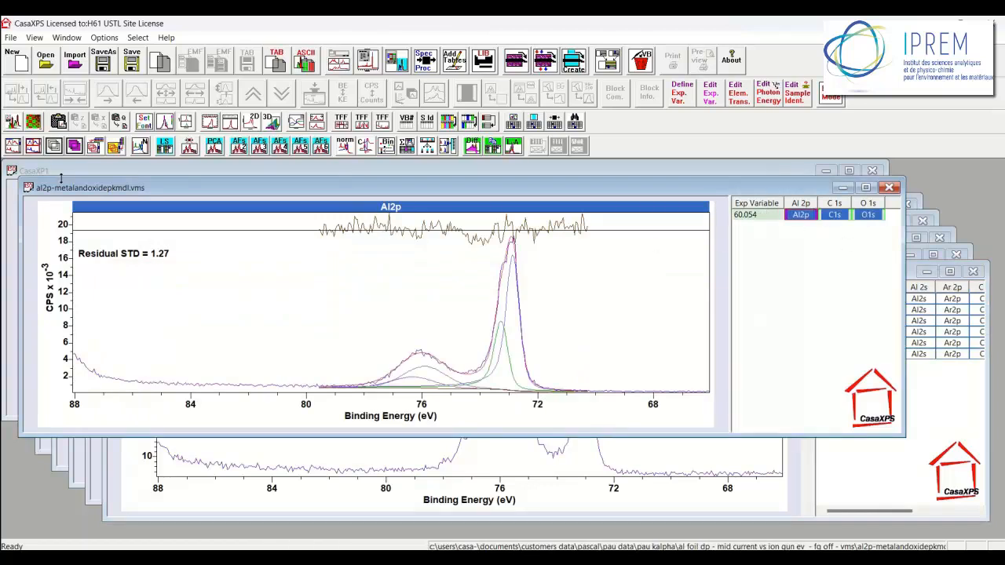
pyautogui.click(50, 149)
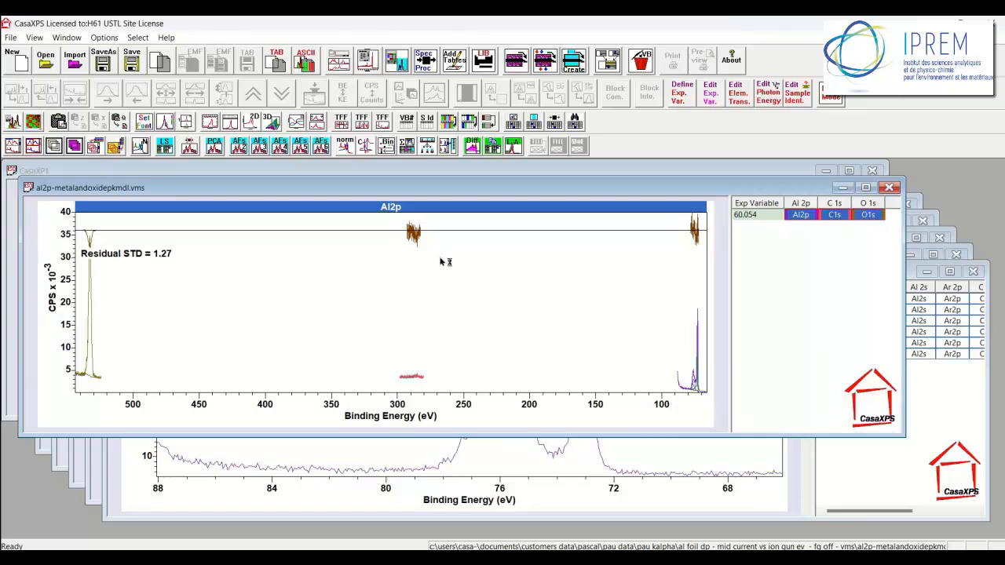
pyautogui.click(136, 38)
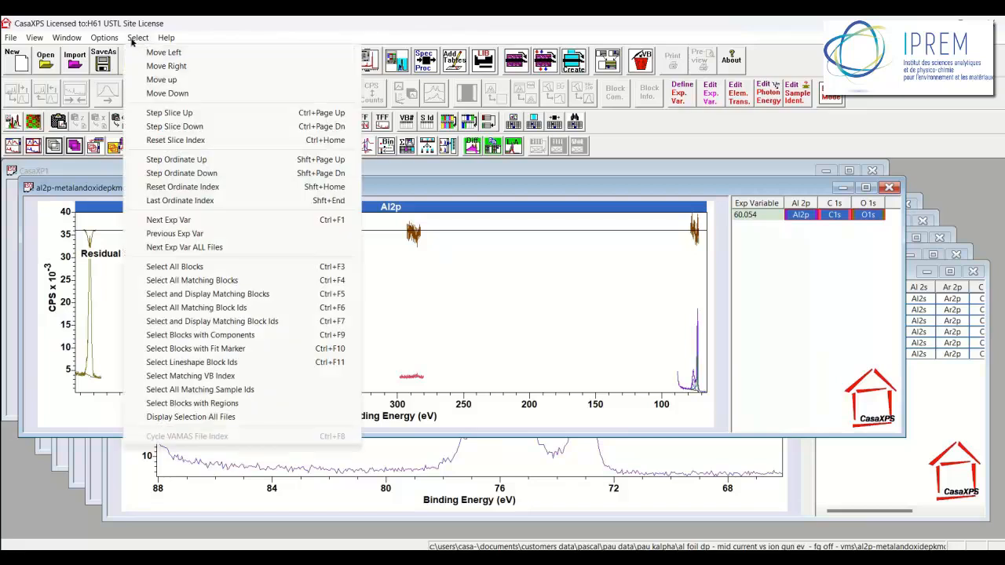
pyautogui.click(170, 281)
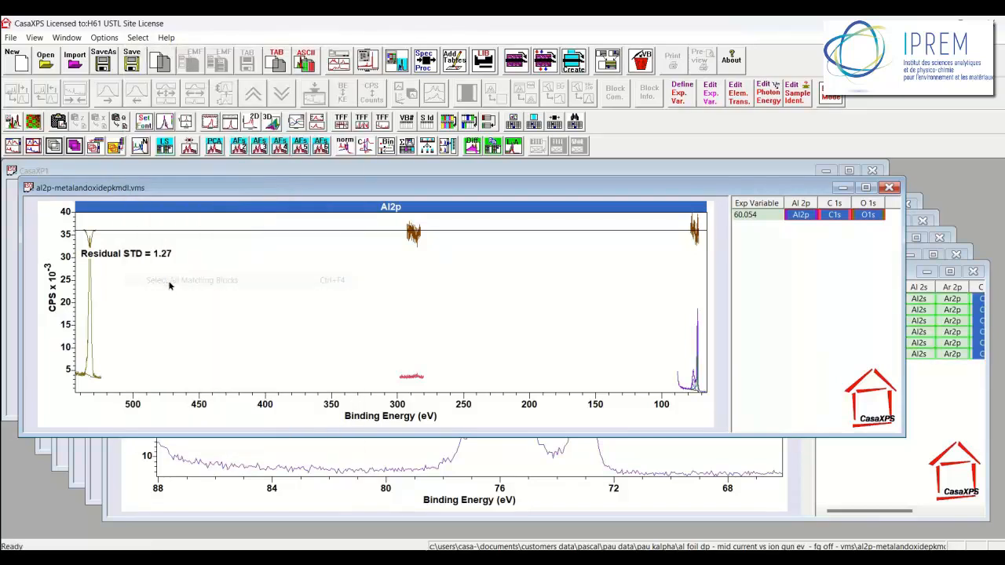
# Check the selected blocks in 3000 mid.vms and 1000 mid.vms, and return to the peak model file
pyautogui.click(873, 515)
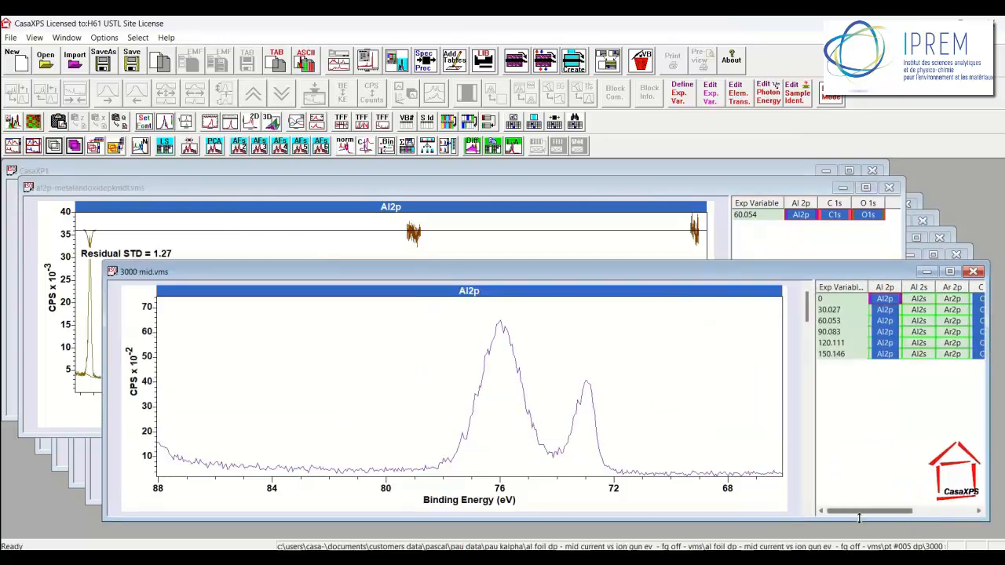
pyautogui.click(70, 476)
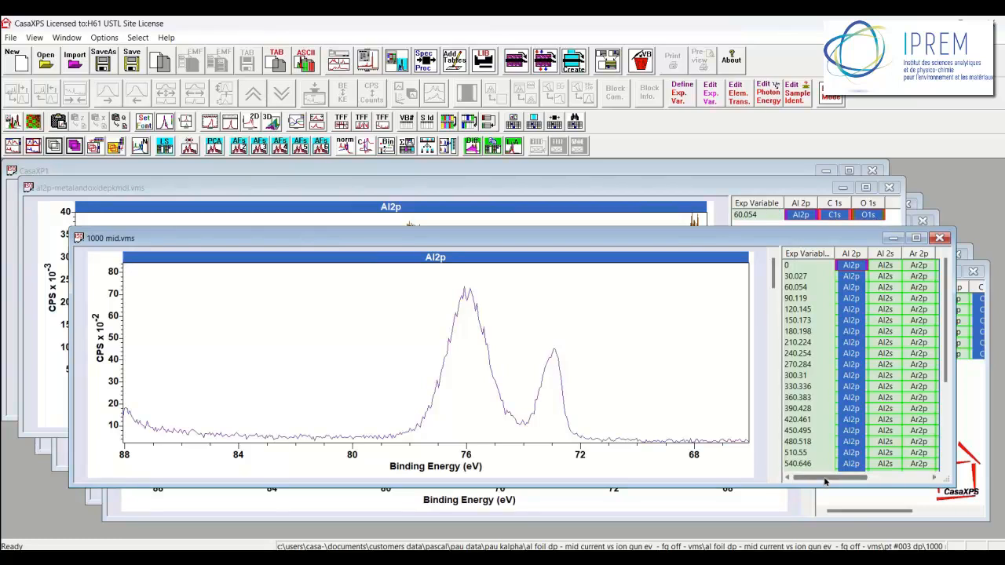
pyautogui.moveTo(825, 481); pyautogui.dragTo(883, 481)
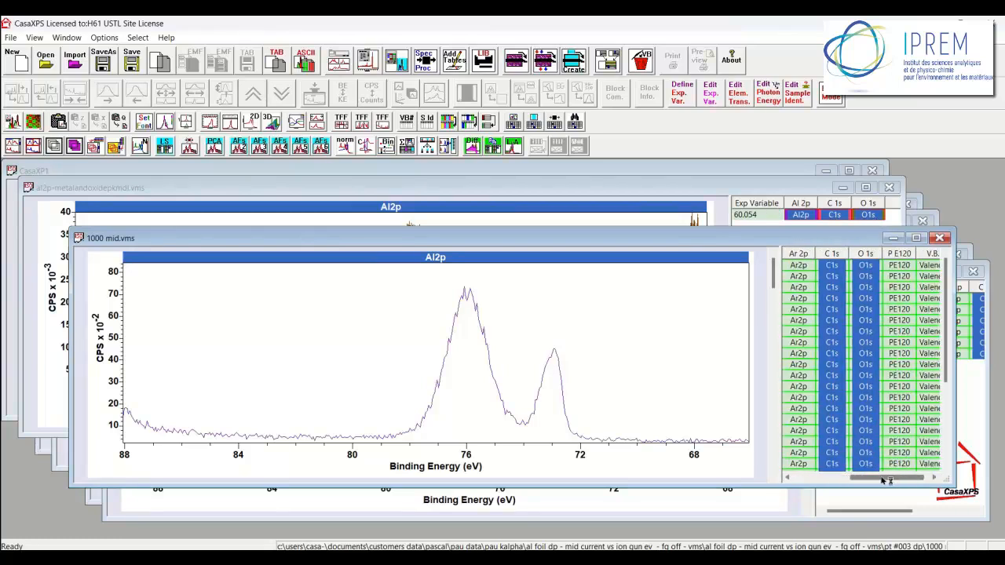
pyautogui.click(316, 189)
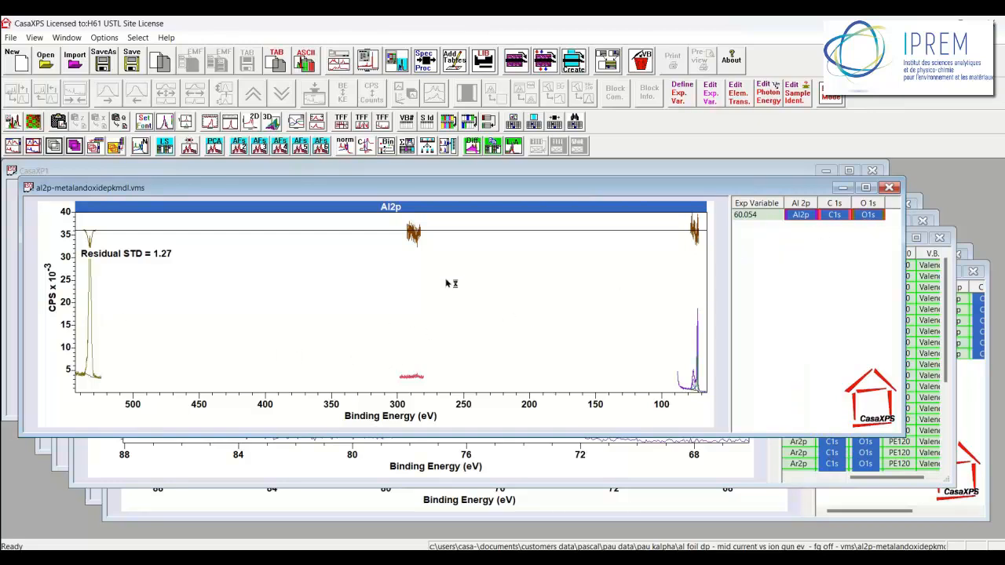
pyautogui.click(545, 62)
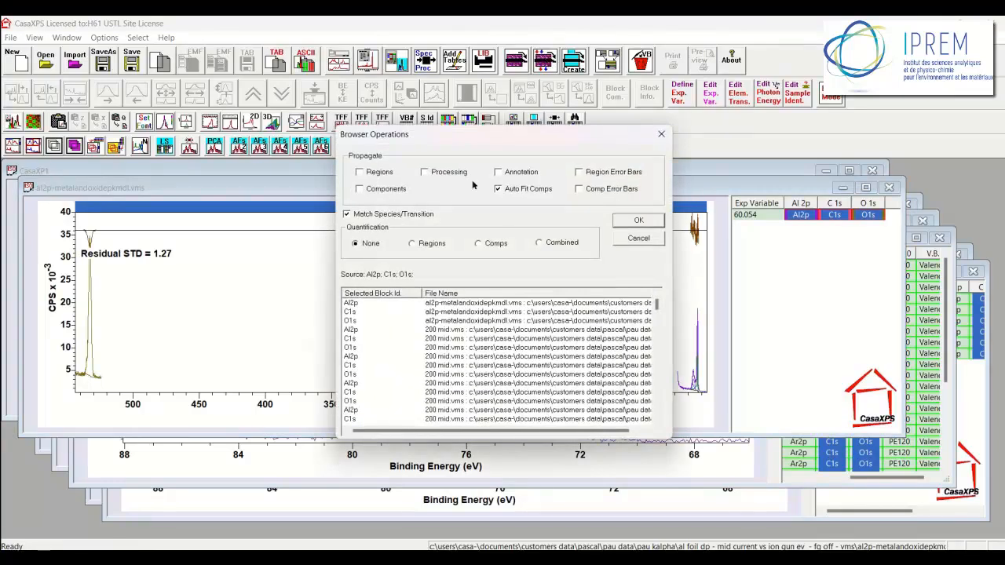
pyautogui.click(359, 171)
pyautogui.click(363, 189)
pyautogui.click(640, 240)
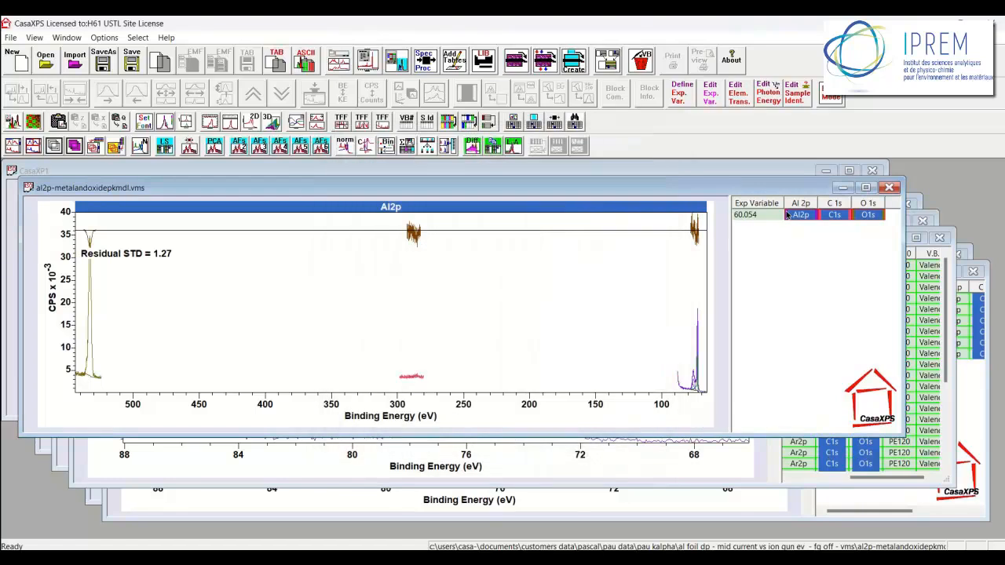
# Deselect the 60.054 row in the model file and propagate its regions and components to the selected blocks with Combined quantification
pyautogui.click(744, 217)
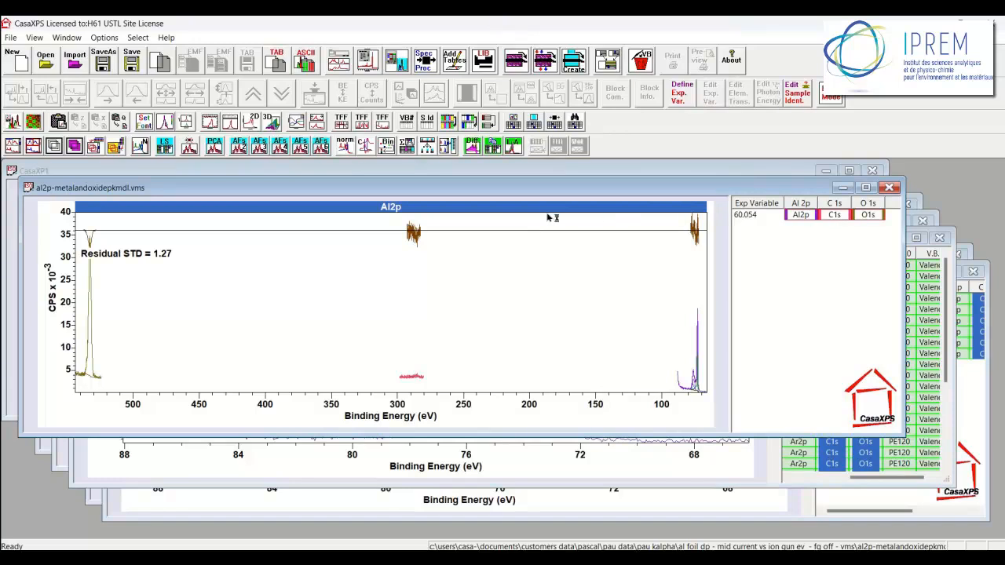
pyautogui.click(555, 122)
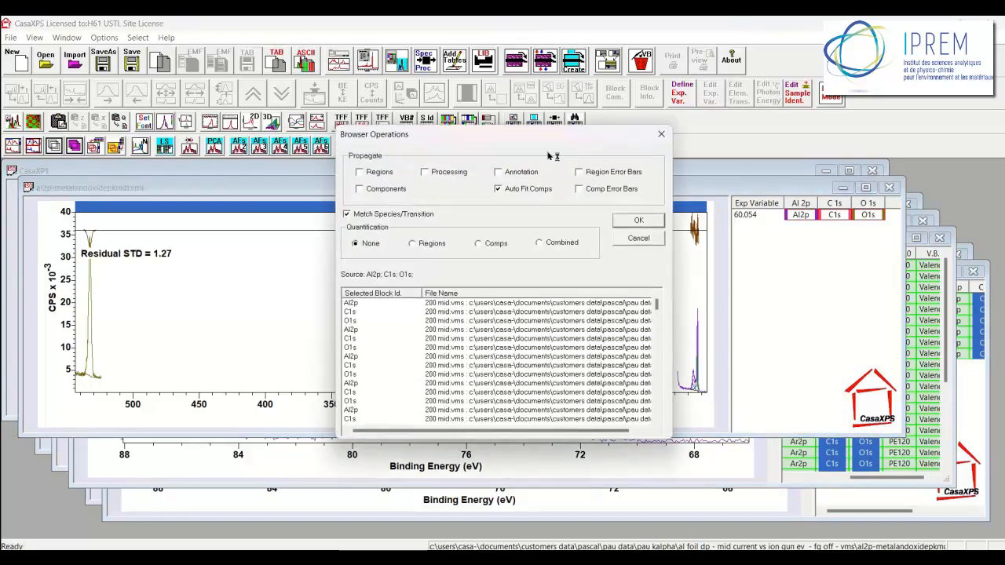
pyautogui.click(547, 245)
pyautogui.click(370, 173)
pyautogui.click(370, 189)
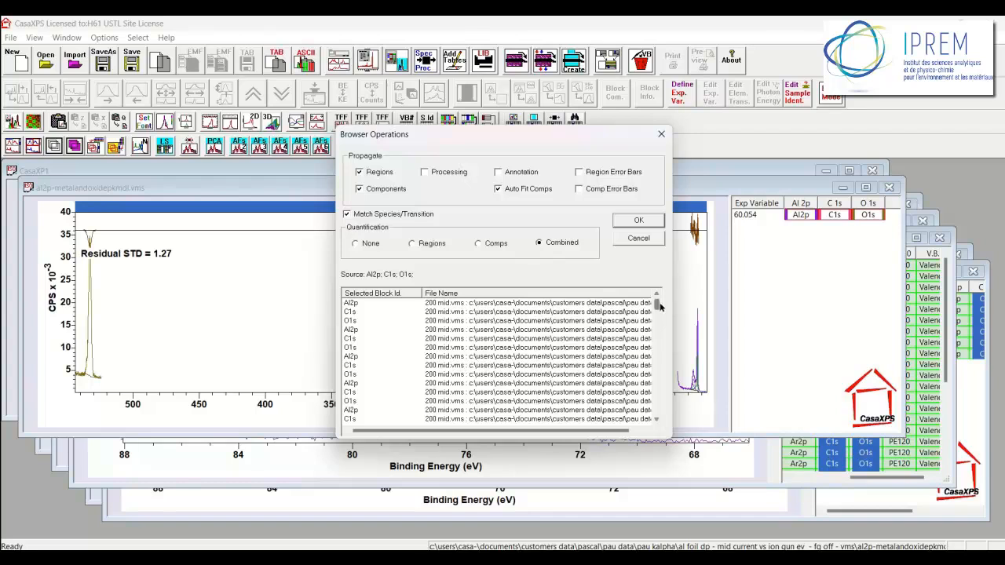
pyautogui.moveTo(657, 313)
pyautogui.mouseDown()
pyautogui.moveTo(657, 417)
pyautogui.moveTo(657, 300)
pyautogui.mouseUp()
pyautogui.click(632, 220)
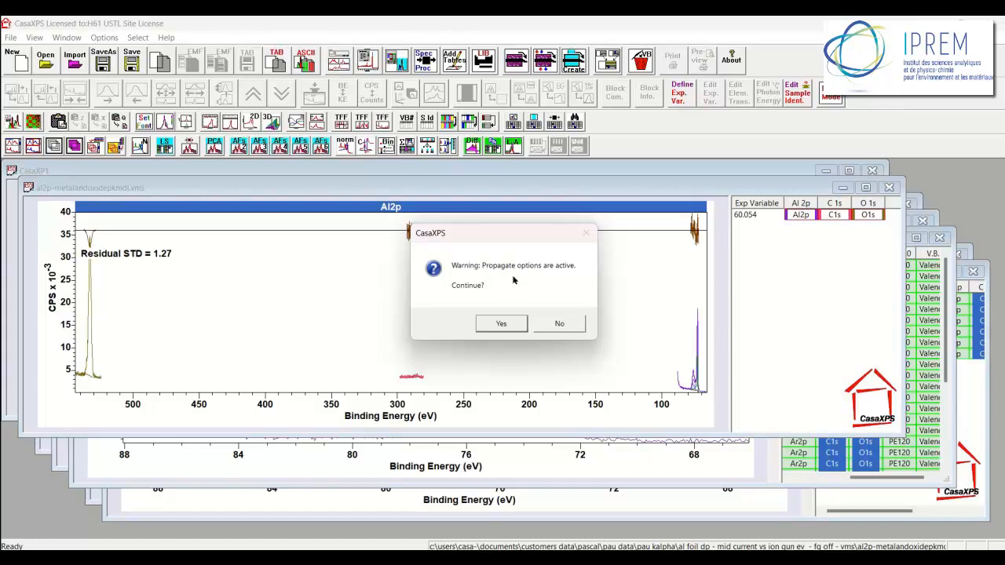
pyautogui.click(499, 324)
pyautogui.click(499, 324)
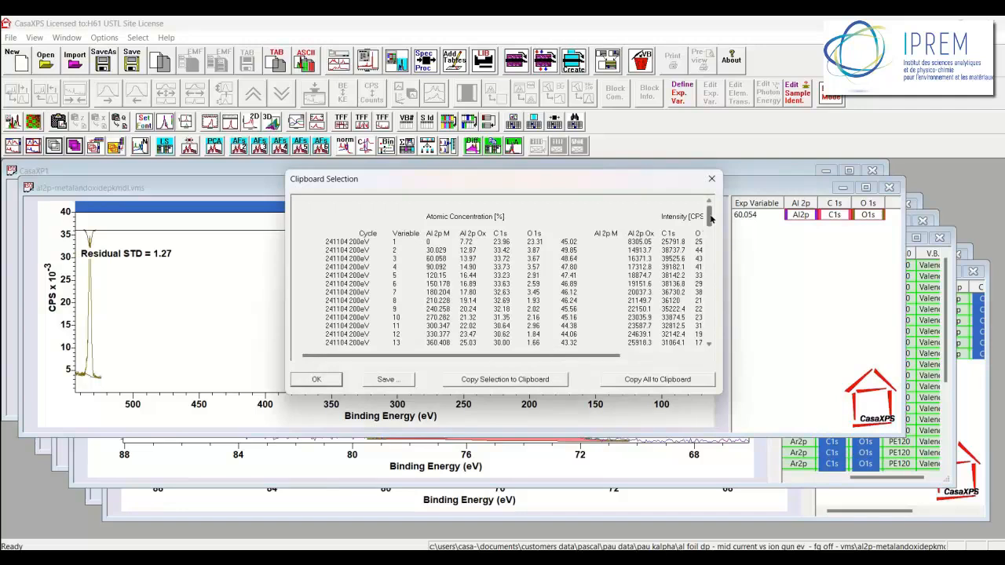
# Review the 200eV and 500eV rows of the quantification table and copy the entire table to the clipboard
pyautogui.moveTo(710, 218); pyautogui.dragTo(685, 211)
pyautogui.moveTo(325, 243); pyautogui.dragTo(366, 250)
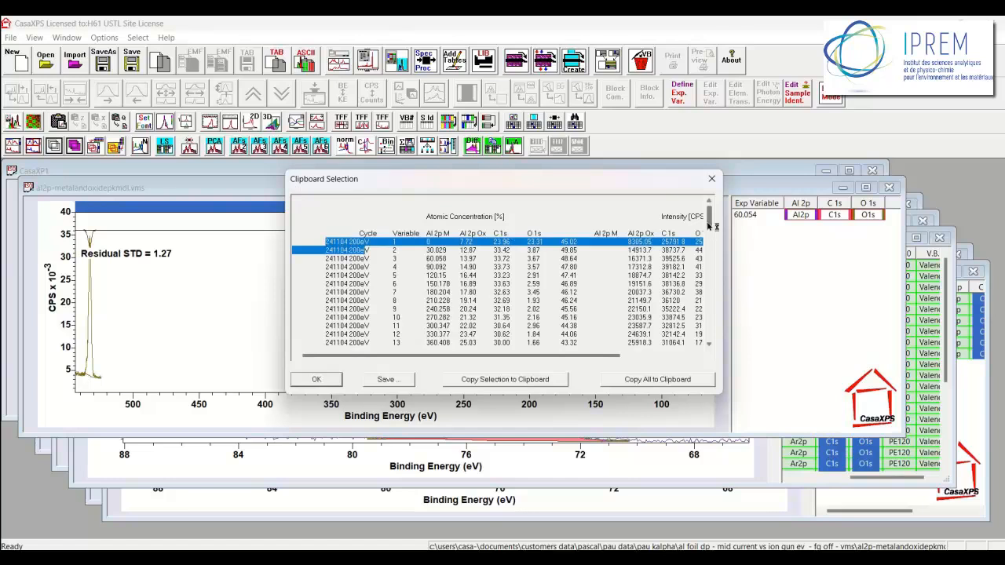
pyautogui.moveTo(709, 224); pyautogui.dragTo(707, 262)
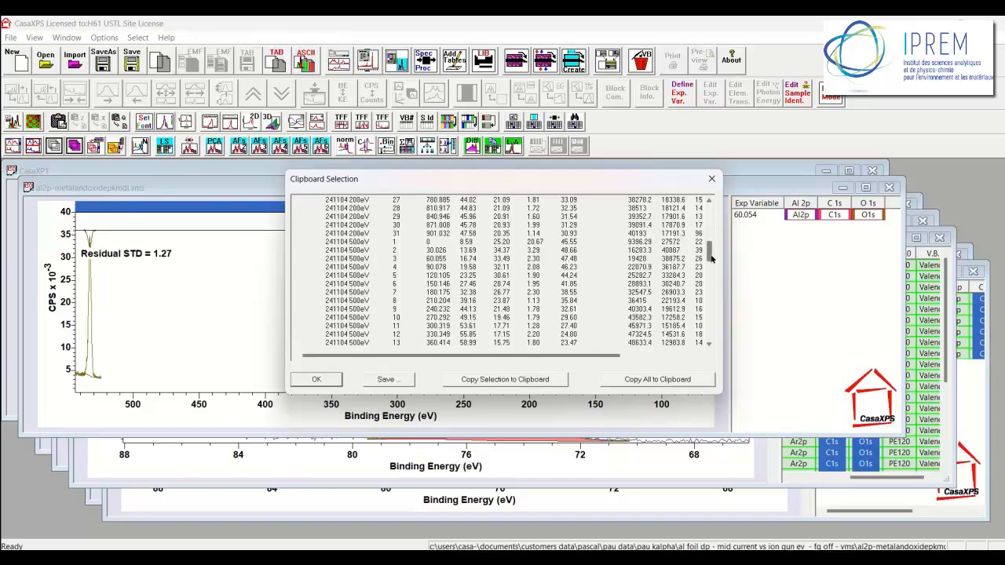
pyautogui.moveTo(710, 251); pyautogui.dragTo(706, 217)
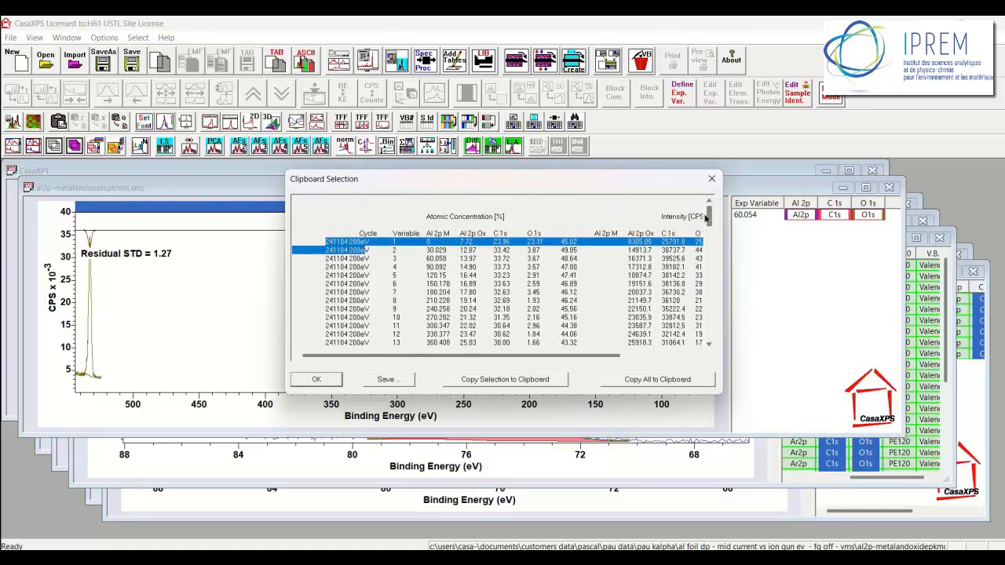
pyautogui.click(654, 380)
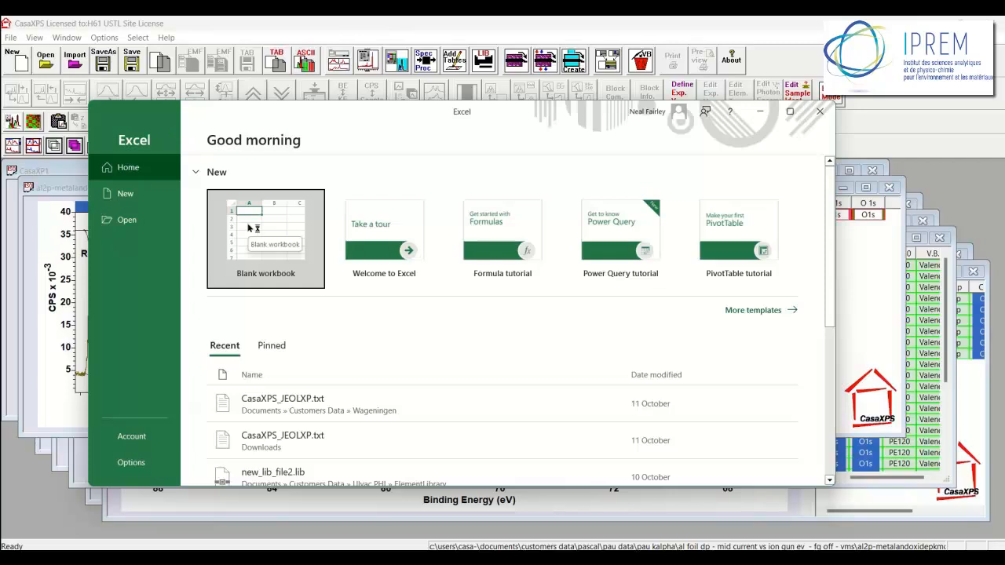
# Switch to Excel, paste the quantification table at A1 of a new blank workbook, and maximize the window
pyautogui.click(248, 228)
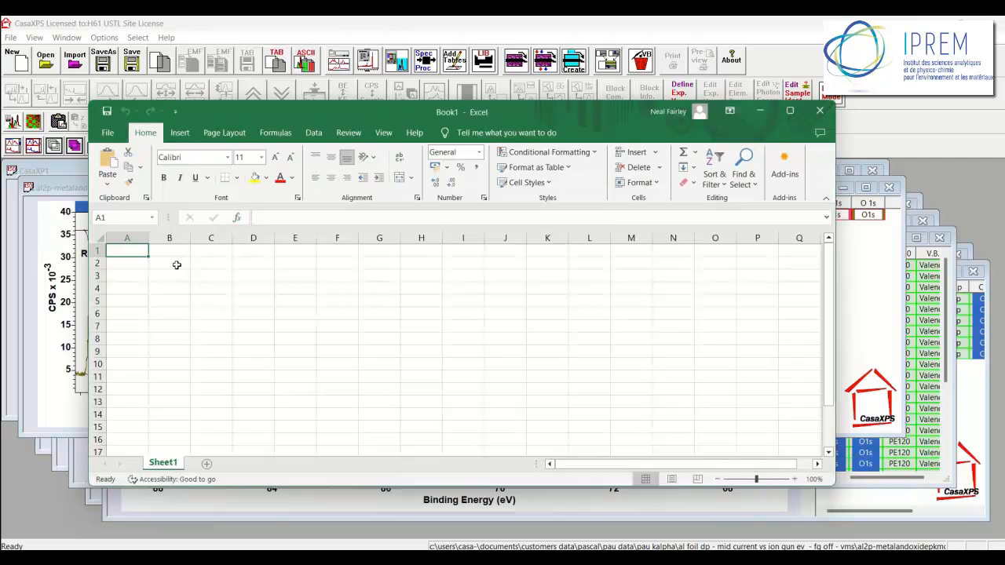
pyautogui.hotkey('ctrl', 'v')
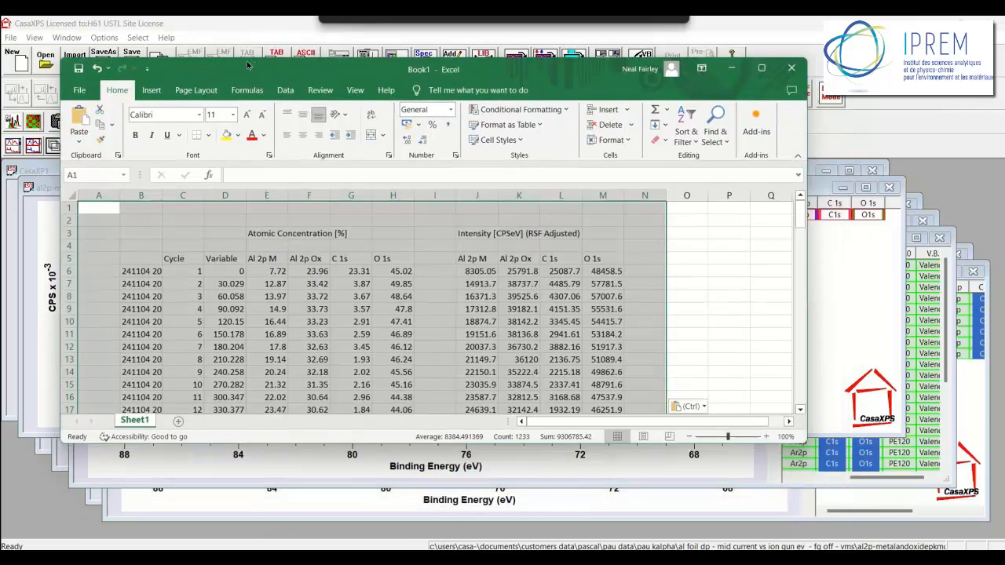
pyautogui.moveTo(283, 111); pyautogui.dragTo(249, 61)
pyautogui.doubleClick(510, 61)
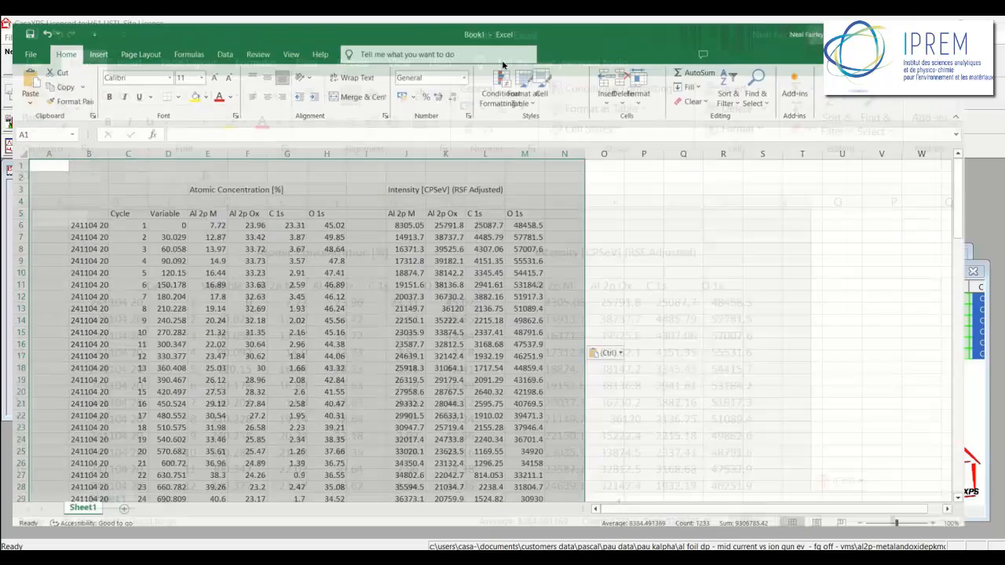